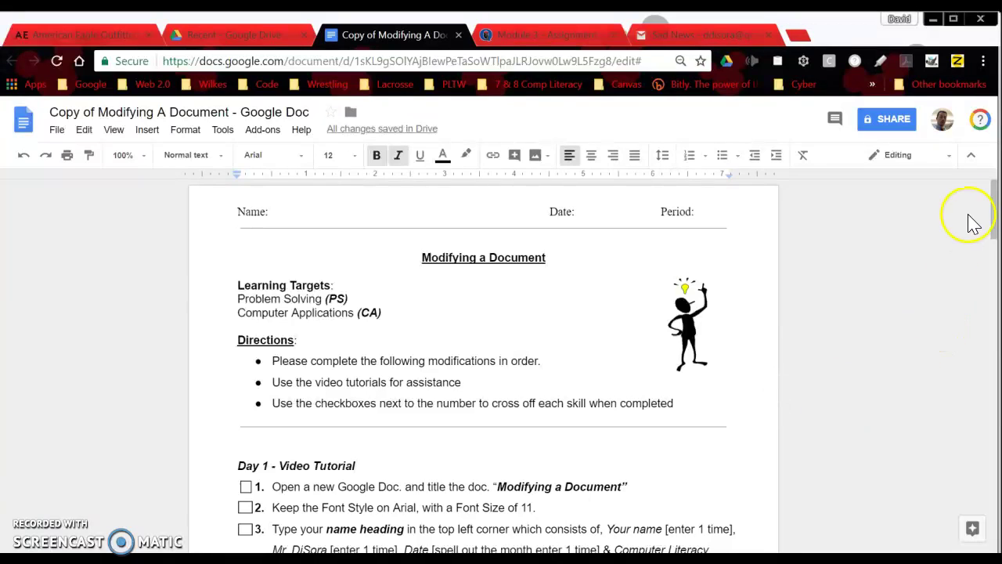
Open Google Drive's My Drive in a new Chrome tab through the Google apps launcher.
left_click_drag(991, 192, 991, 216)
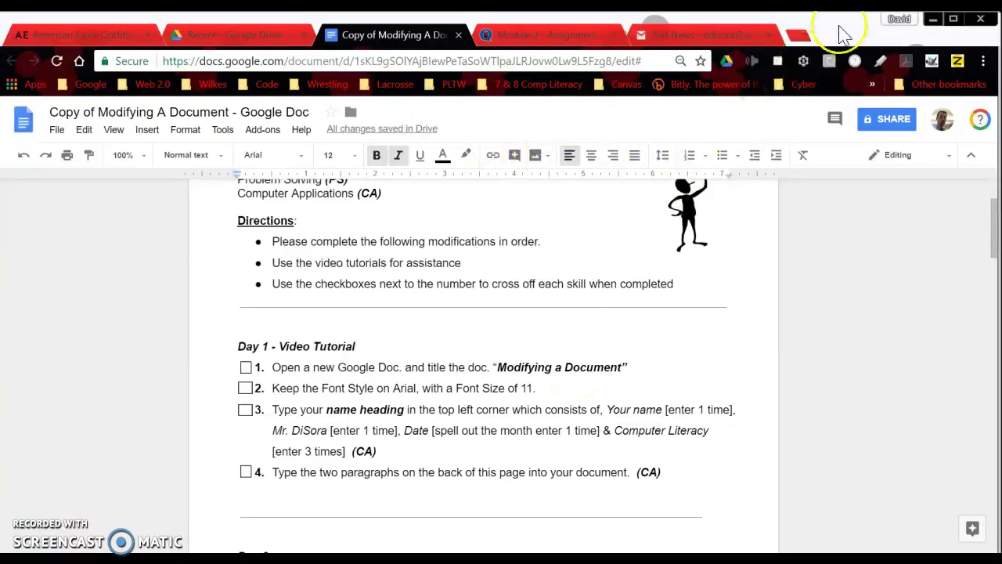
left_click(797, 36)
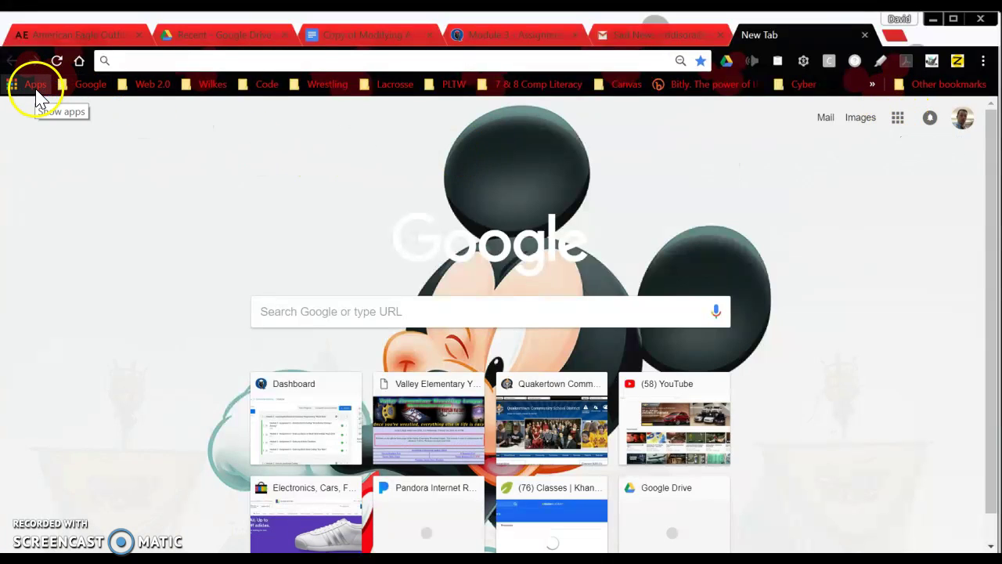
left_click(897, 119)
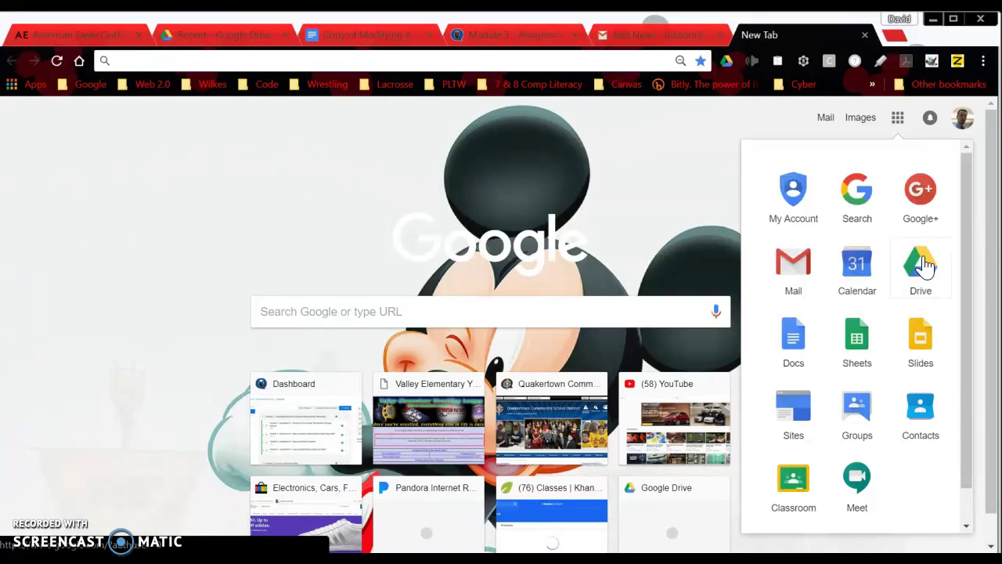
left_click(922, 264)
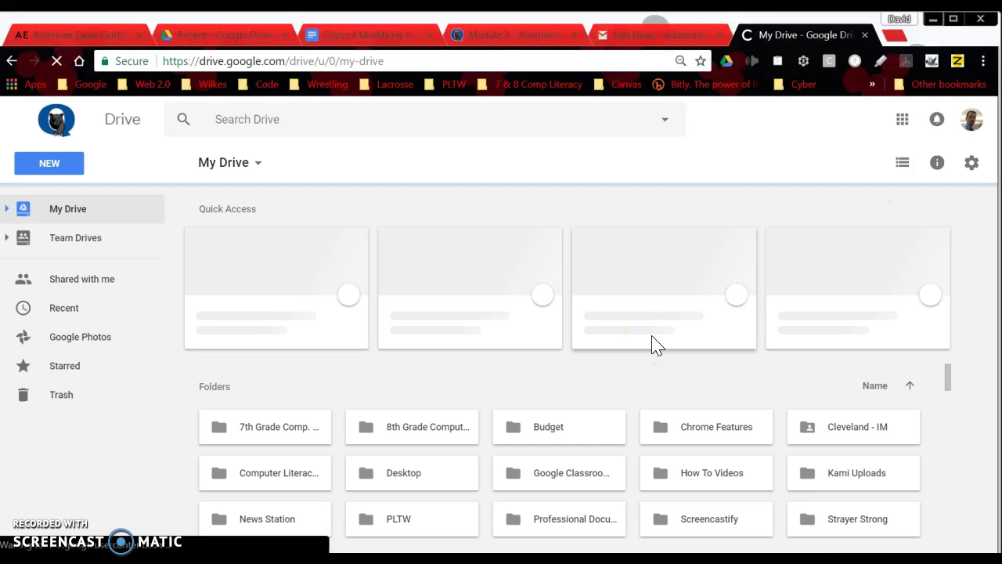
Create a blank Google Doc from Drive's New menu and return to its Untitled document tab.
left_click(49, 165)
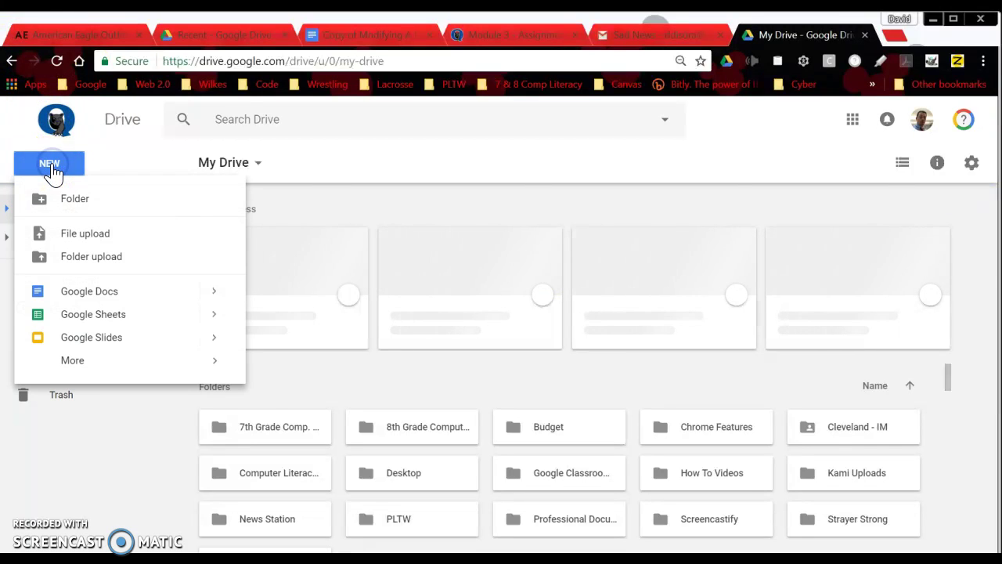
left_click(100, 294)
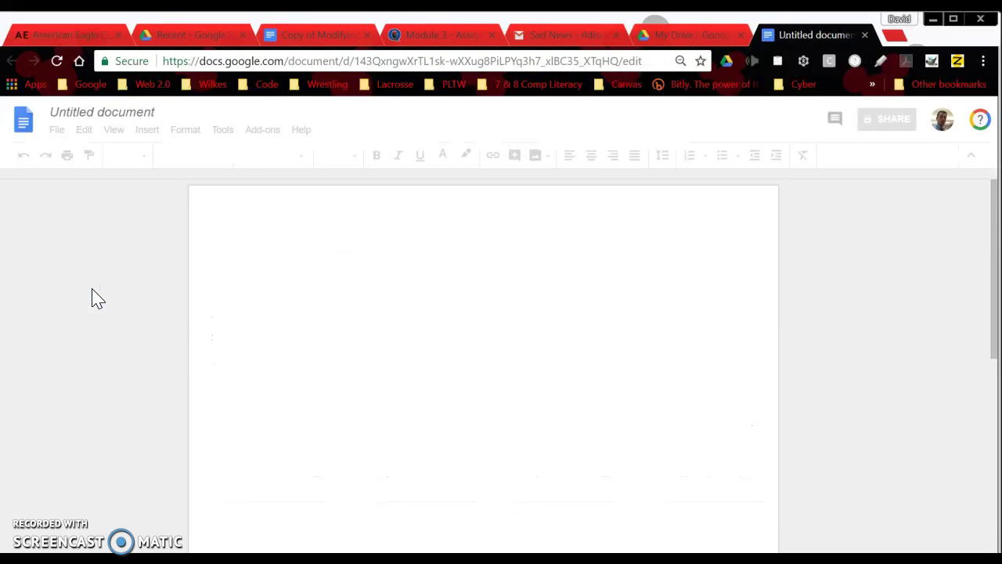
left_click(896, 36)
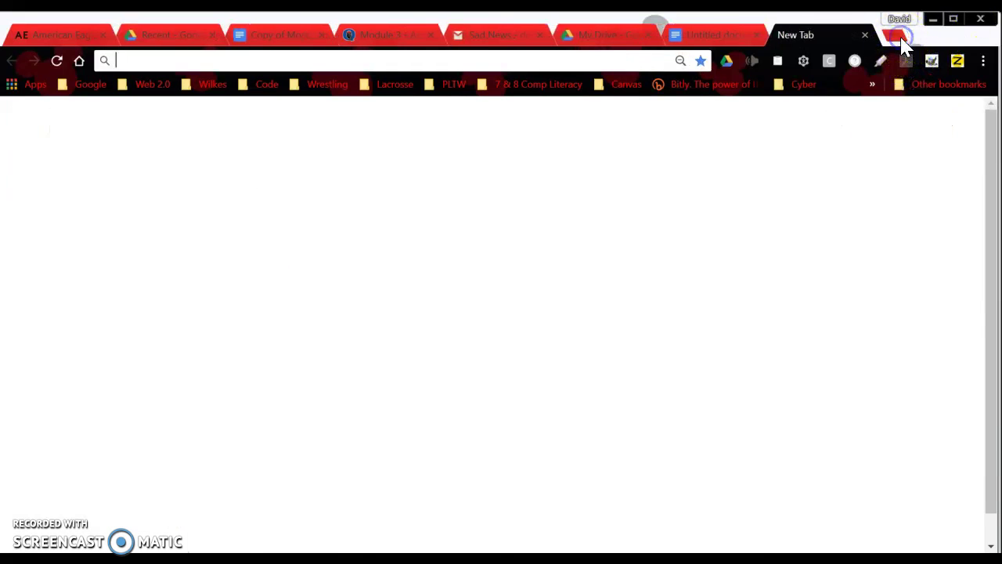
left_click(897, 118)
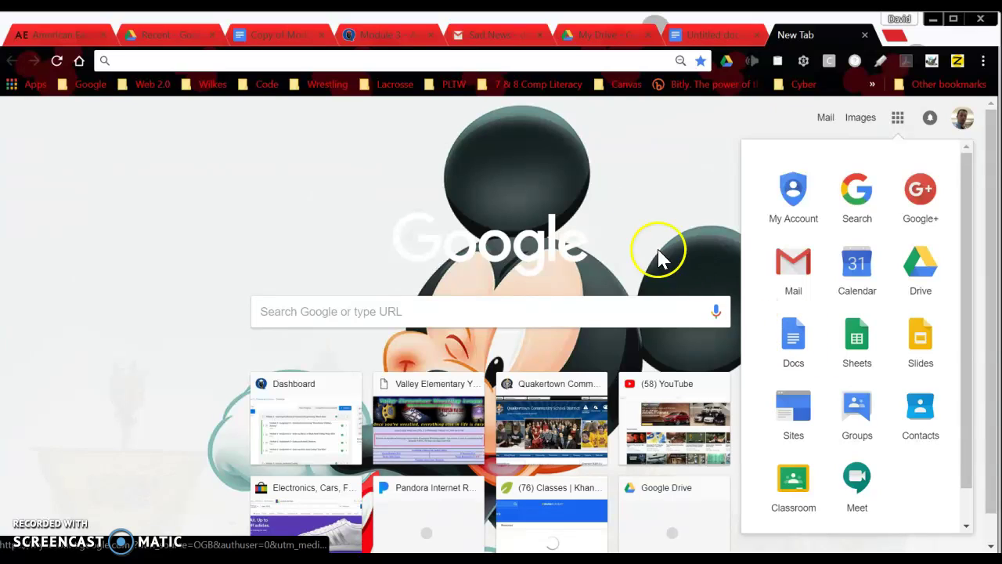
left_click(689, 164)
left_click(864, 36)
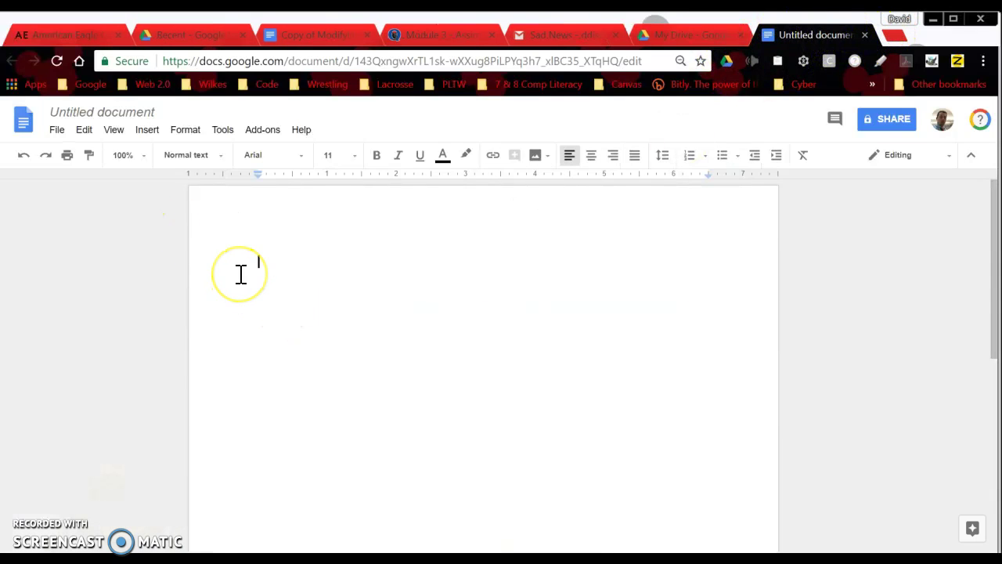
left_click(314, 35)
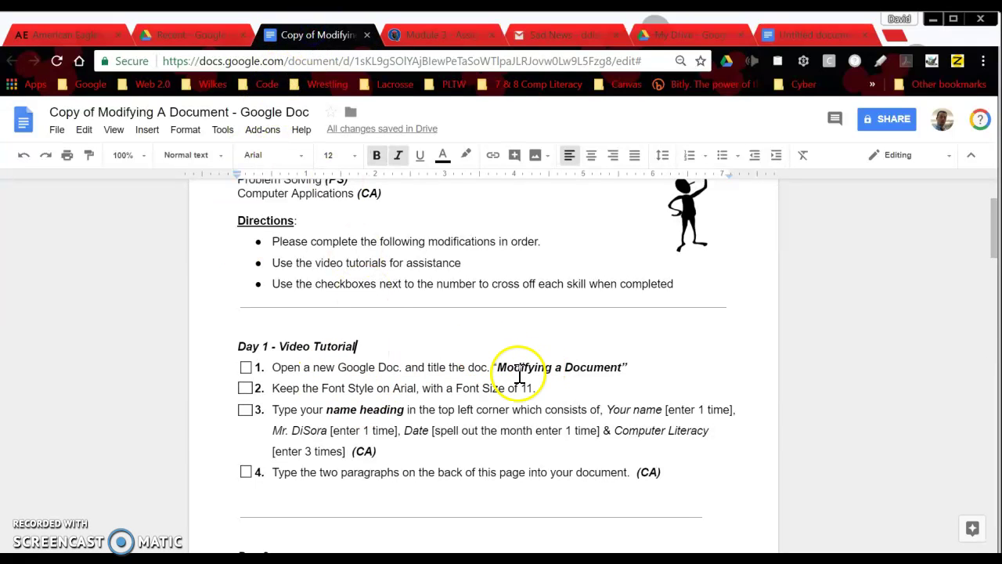
left_click(802, 36)
Rename the Untitled document to 'Modifying A Document'.
left_click(159, 111)
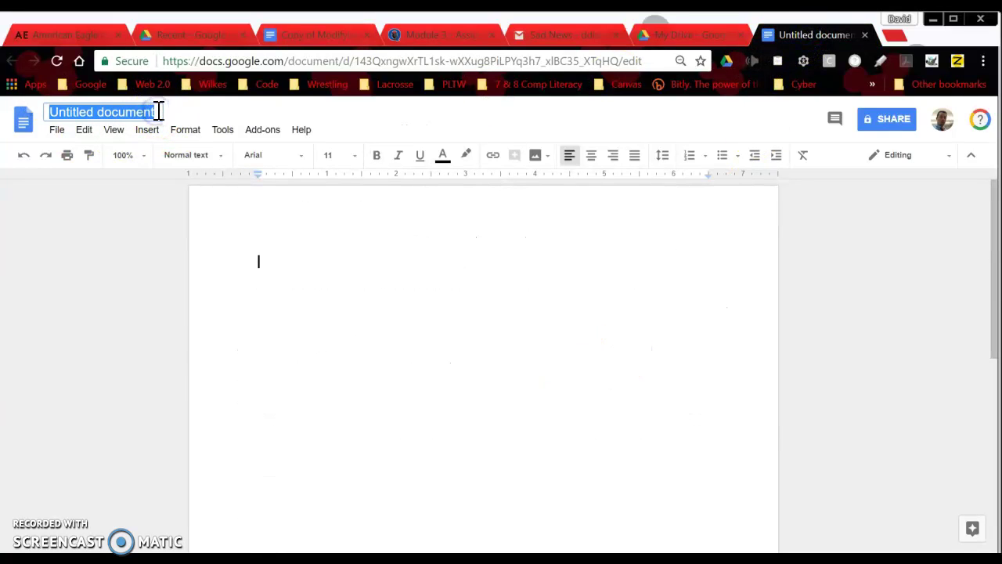
key("BackSpace")
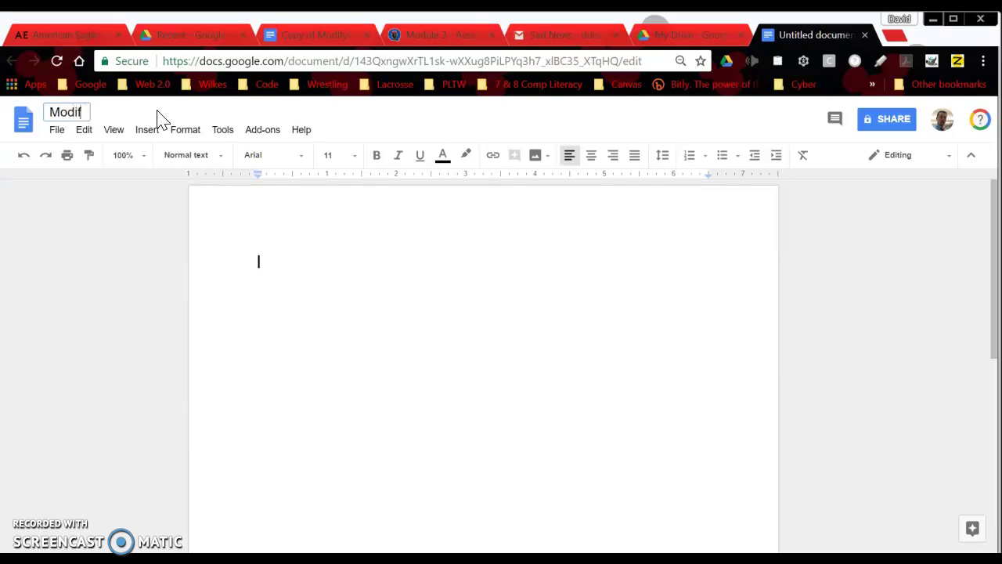
type("Modifying A Document")
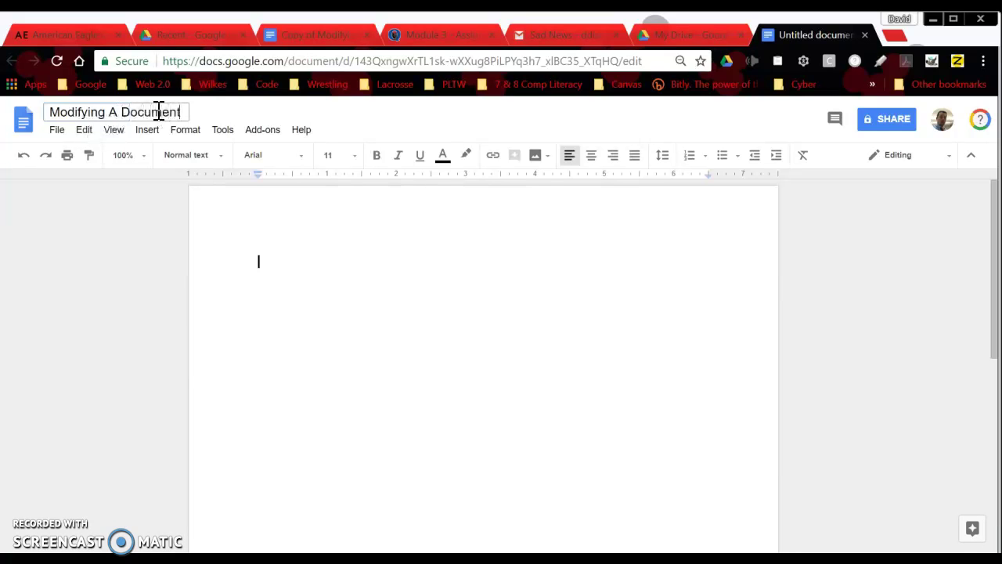
left_click(417, 267)
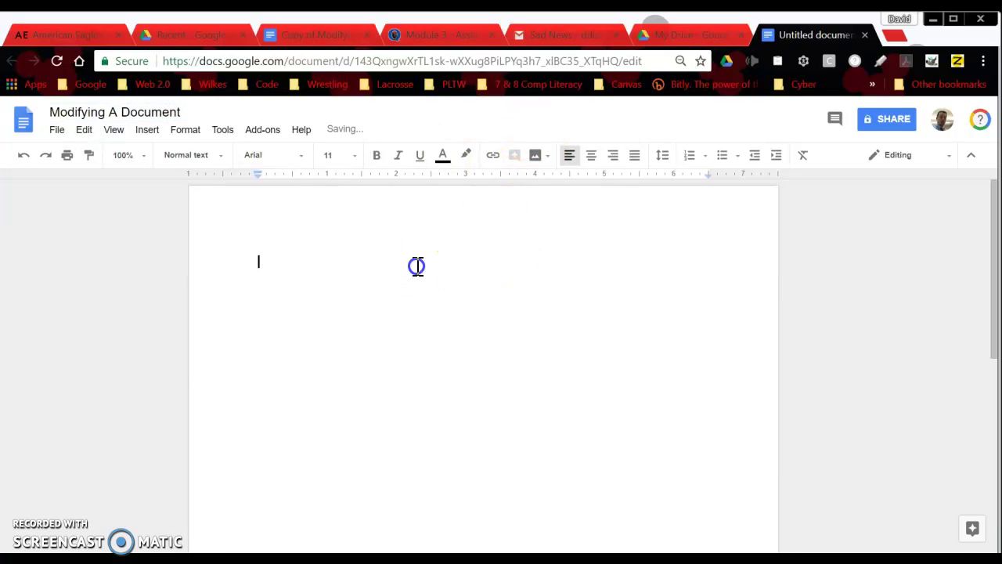
left_click(314, 38)
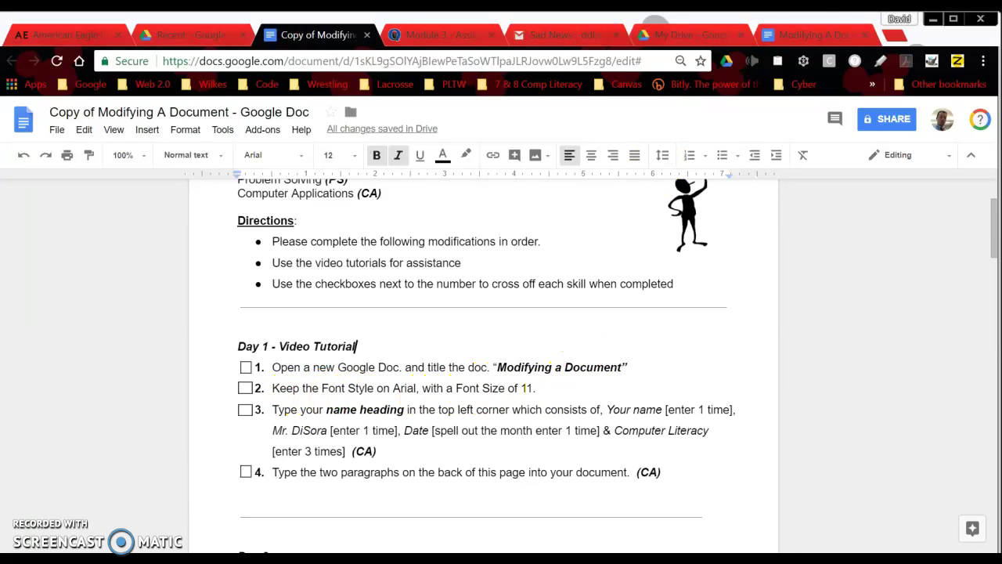
Check that the new document uses Arial at size 11, comparing with the assignment's task list.
left_click(795, 31)
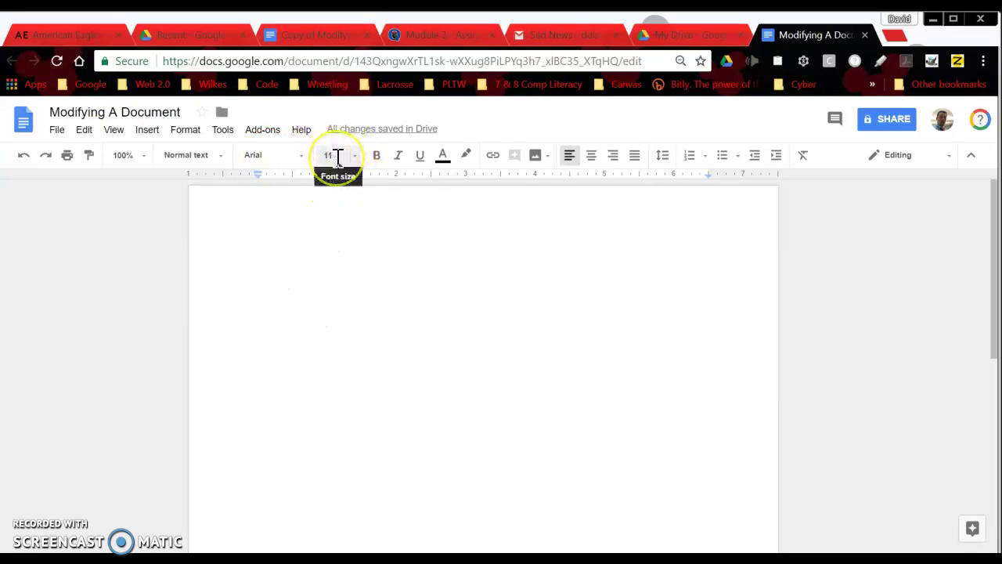
left_click(270, 35)
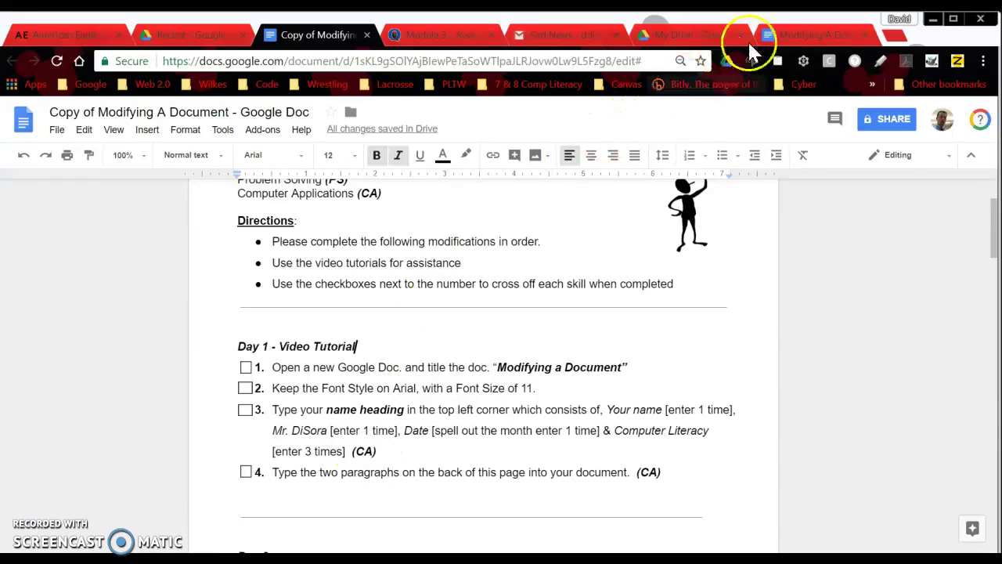
left_click(787, 32)
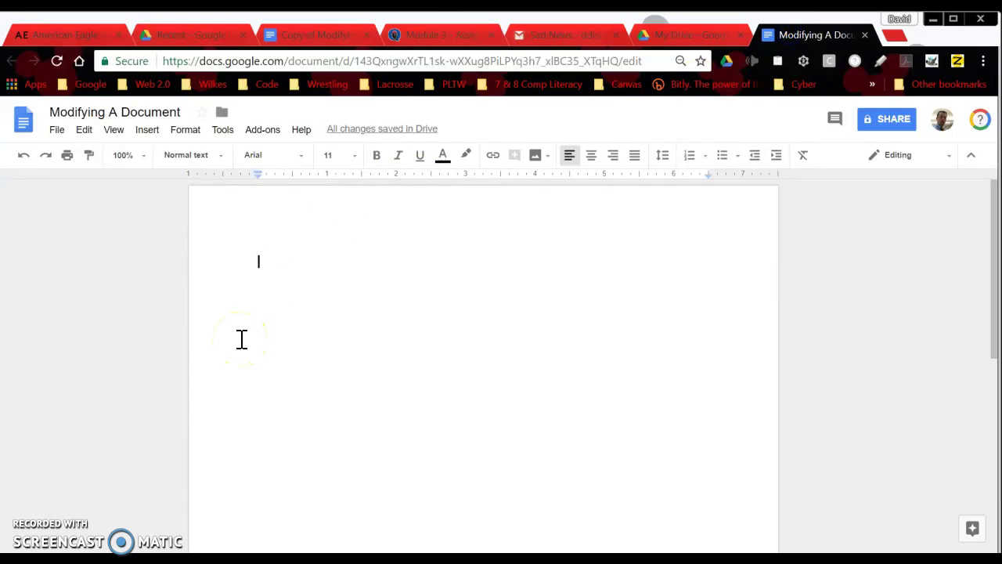
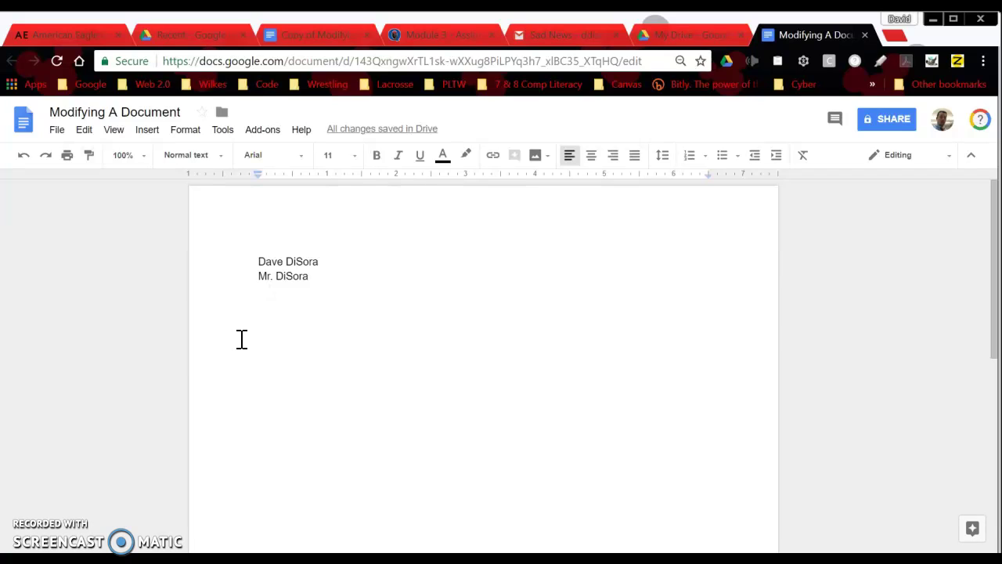
Type the heading lines: student's name, teacher's name, 23 March 2018, Computer Literacy, then two blank lines.
type("23 March 2018")
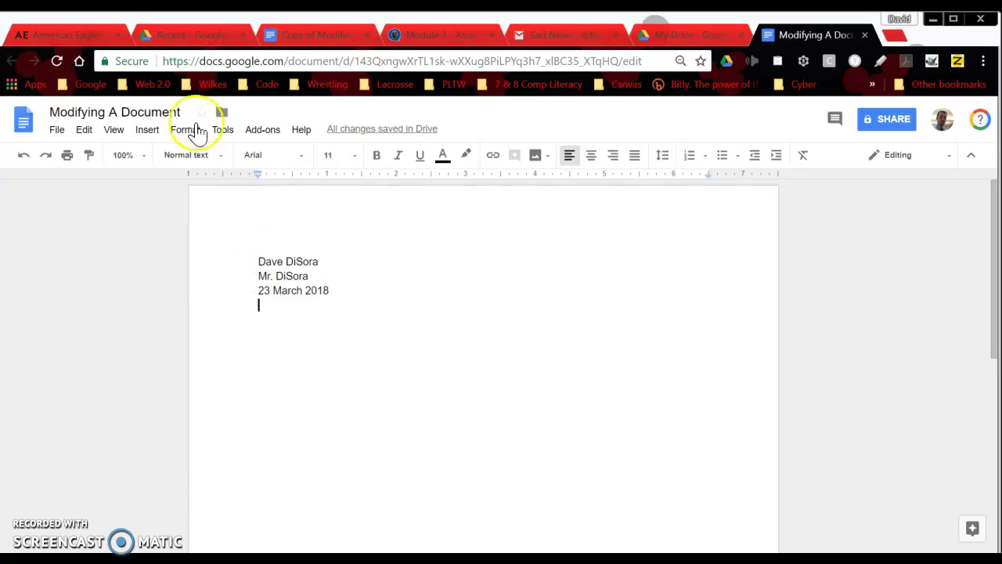
left_click(316, 34)
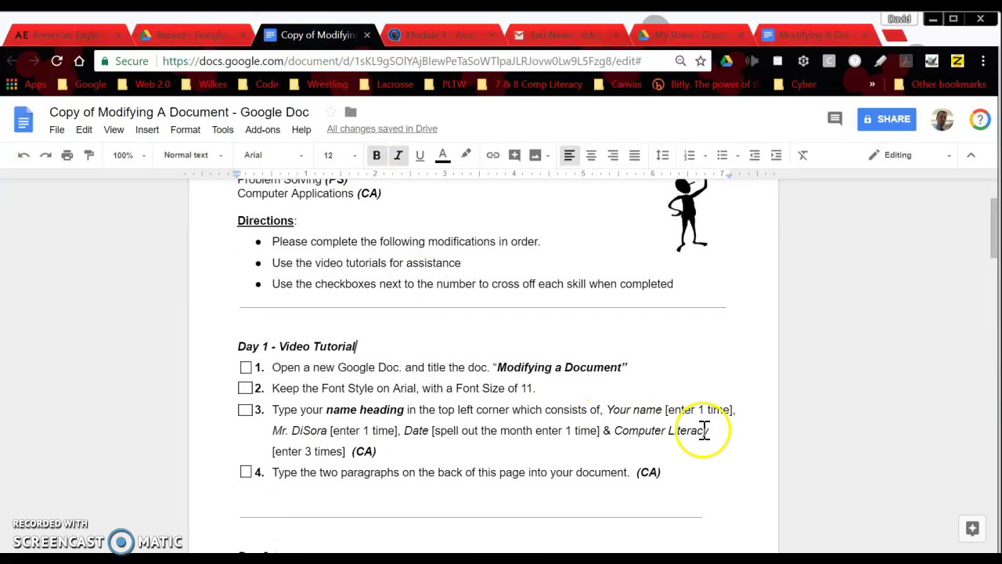
left_click(807, 34)
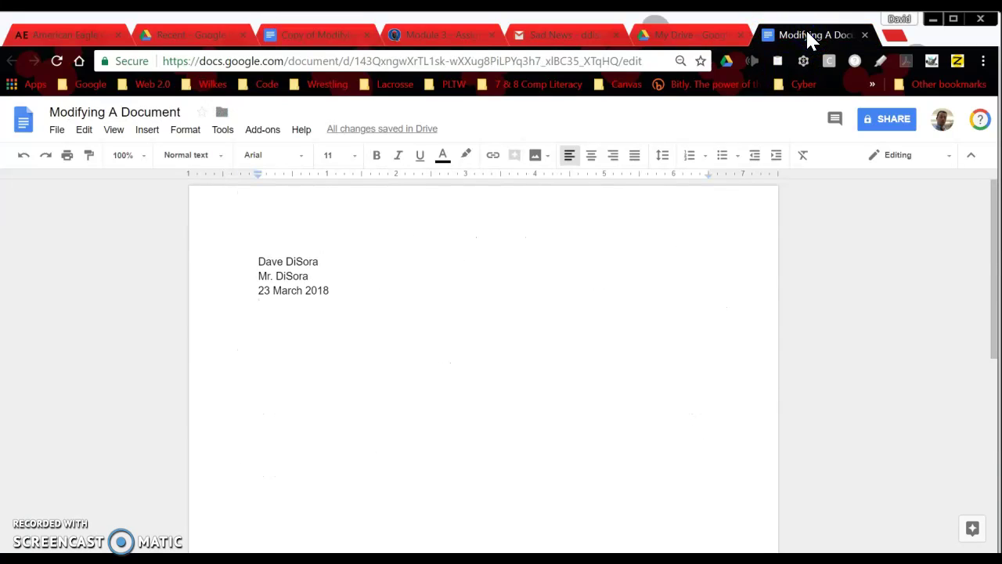
type("Computer Literacy")
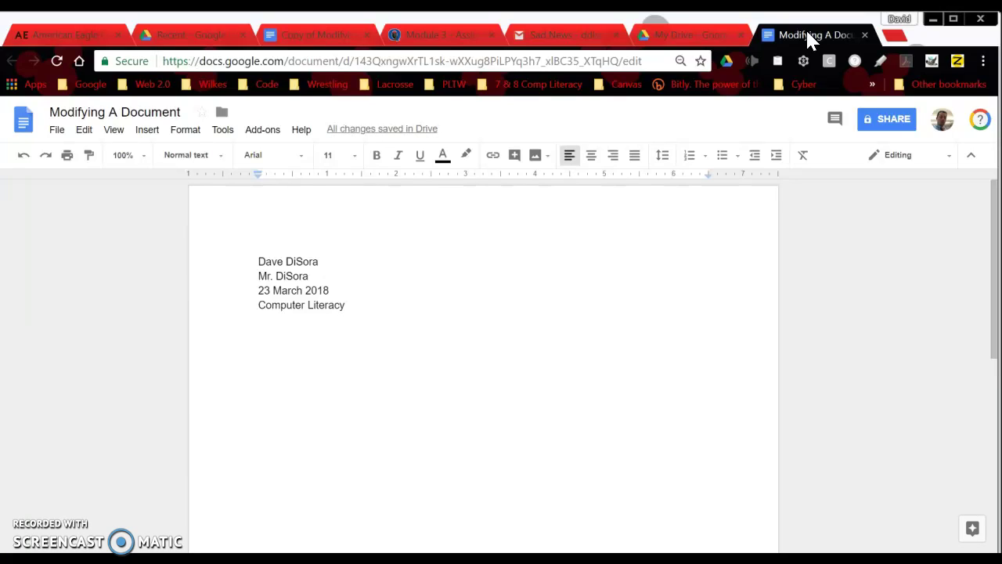
key("Return")
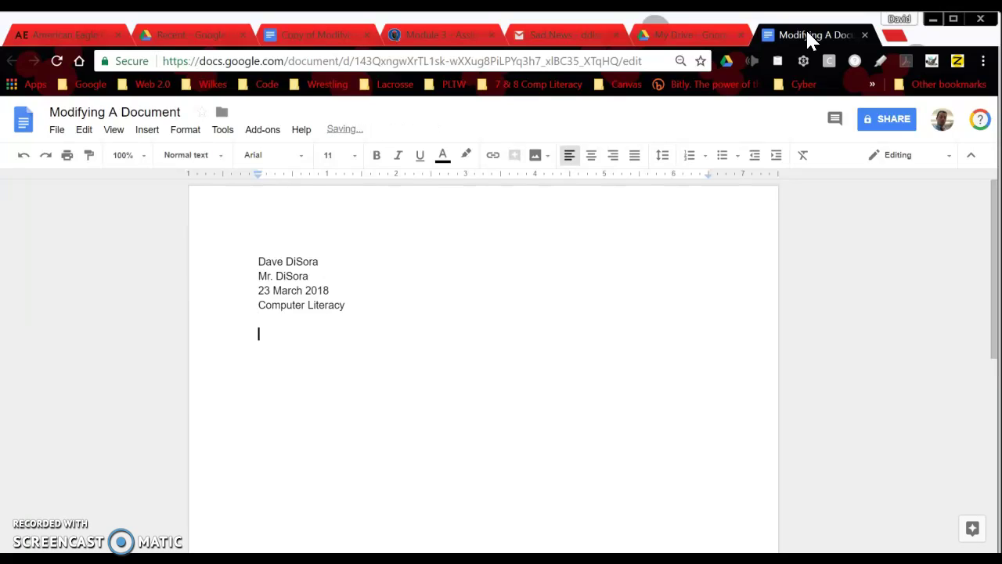
key("Return")
left_click(302, 34)
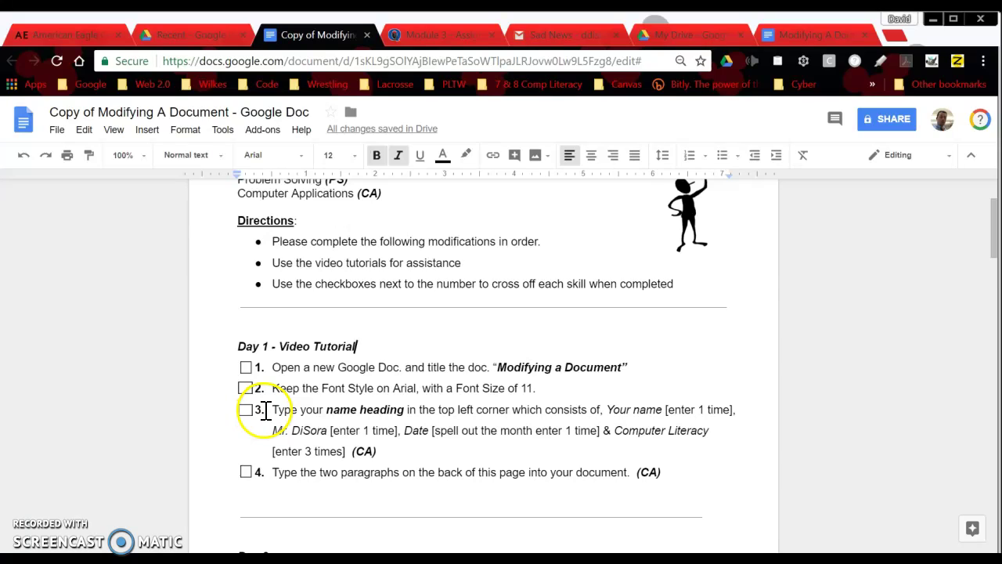
Highlight task 4's instructions and scroll the assignment down to the two typing-technique paragraphs.
left_click_drag(278, 473, 520, 469)
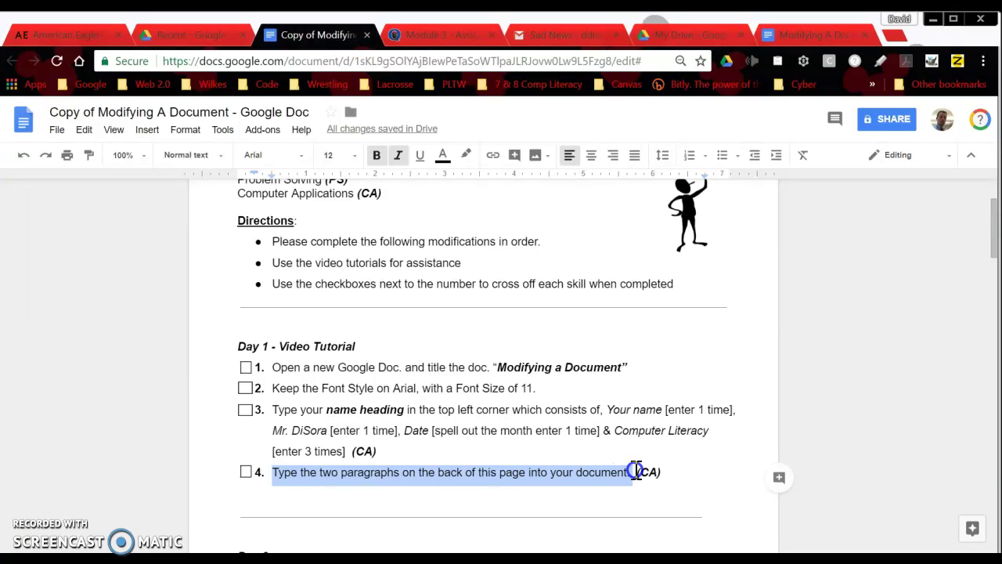
left_click_drag(633, 473, 631, 473)
left_click_drag(993, 206, 995, 444)
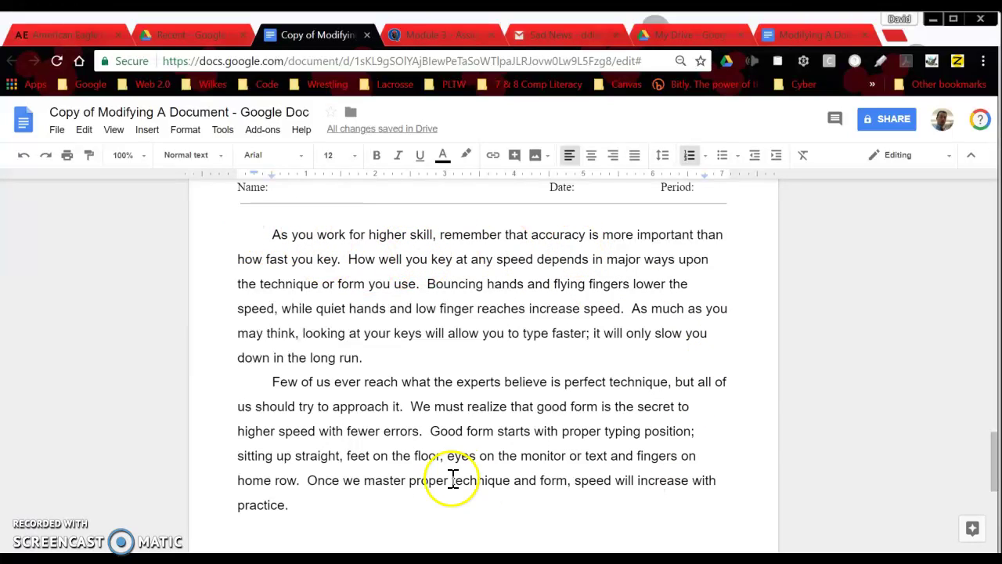
Place the cursor below Computer Literacy, then view the assignment's Day 1 and Day 2 task lists.
left_click(820, 36)
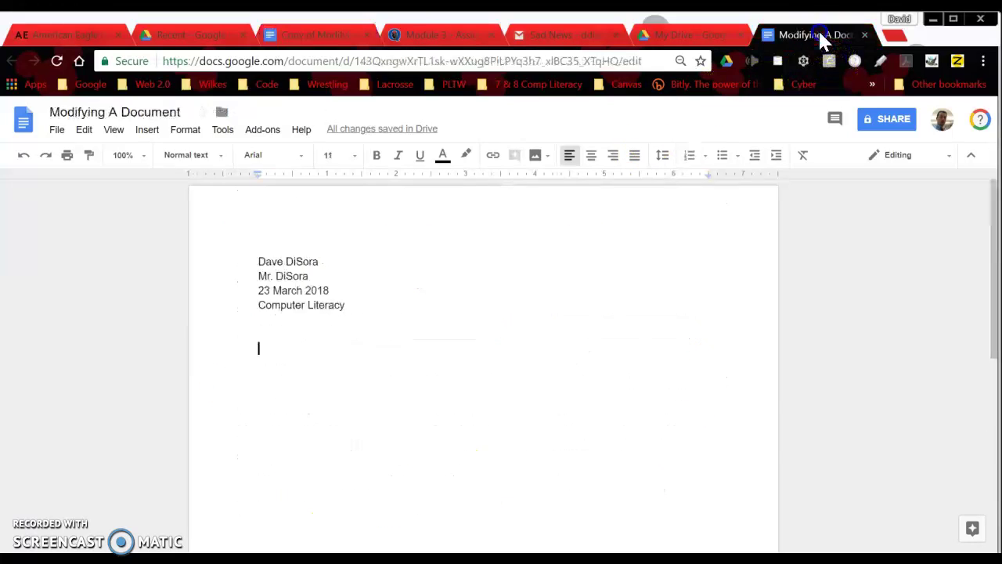
left_click(259, 348)
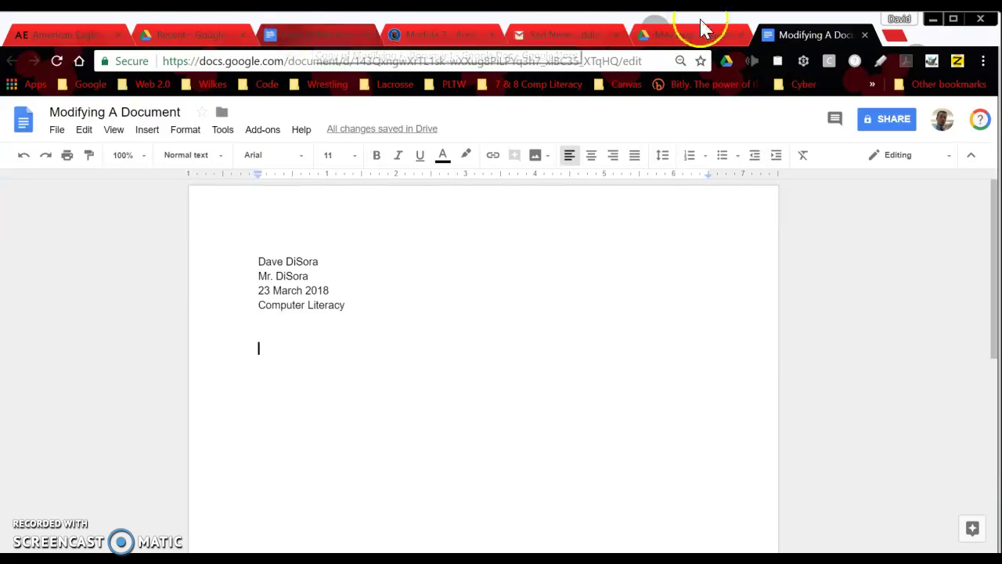
left_click(336, 39)
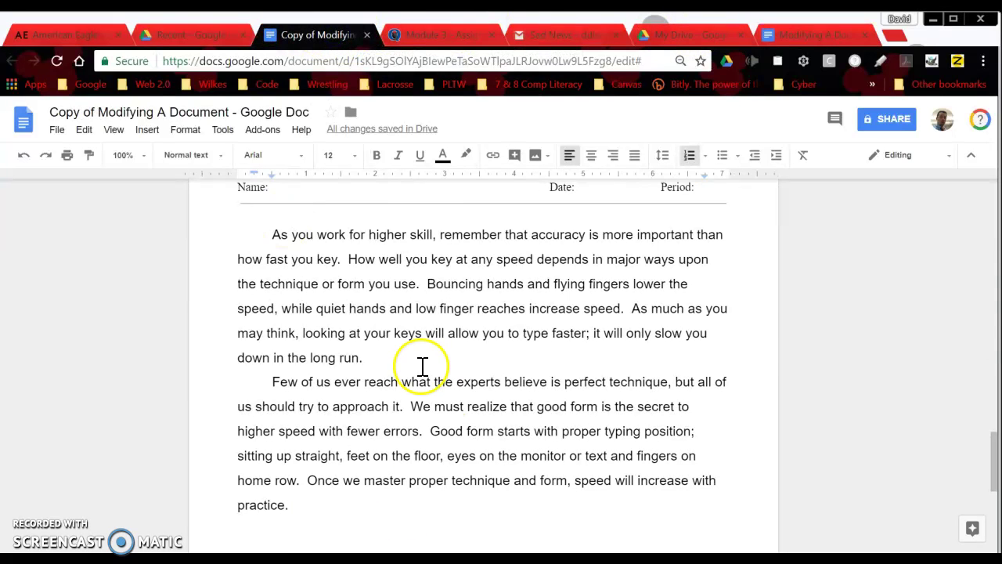
scroll(418, 370, "up", 10)
scroll(419, 369, "down", 4)
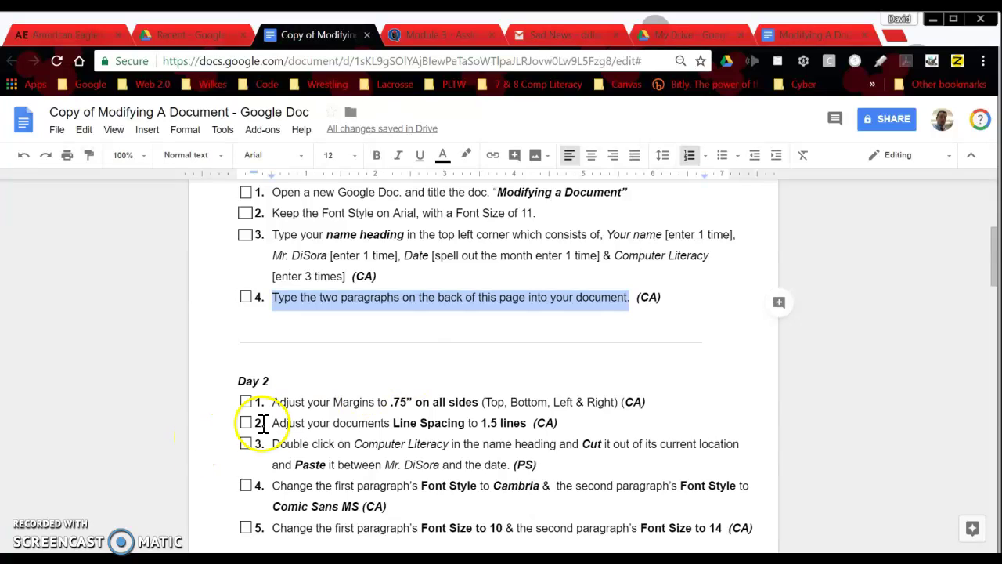